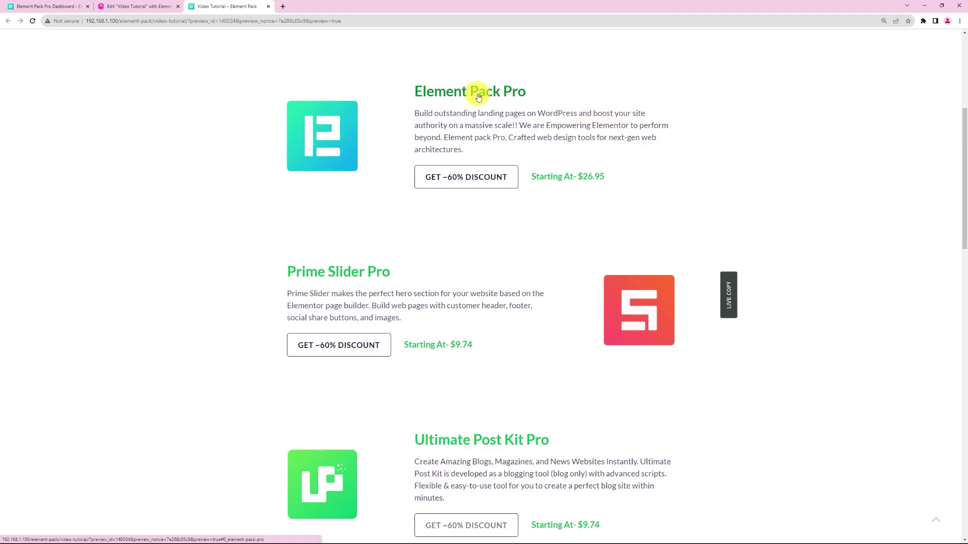
# Follow the Element Pack Pro heading anchor so the preview URL ends with a section hash.
pyautogui.click(478, 97)
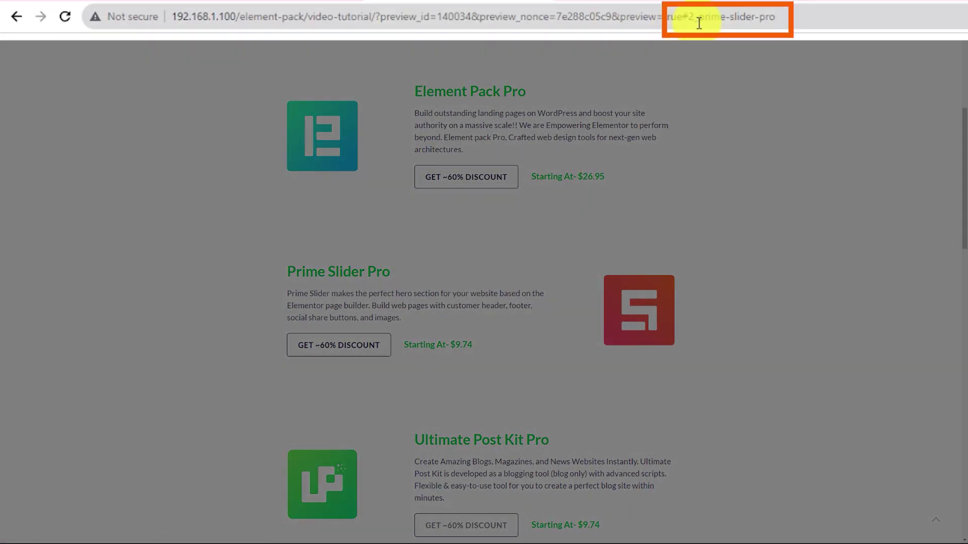
pyautogui.scroll(-1, 470, 340)
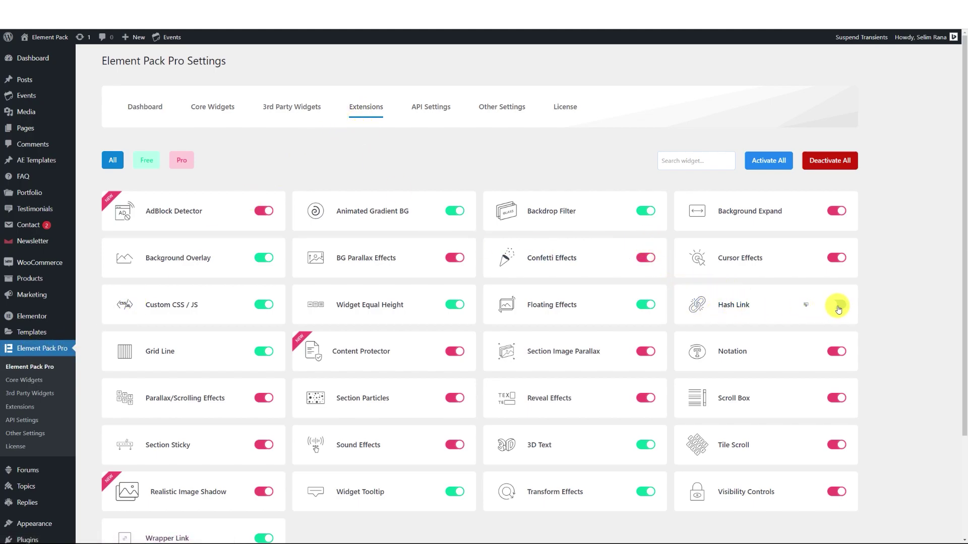
# Save the Element Pack Pro extension settings with Hash Link switched on.
pyautogui.scroll(-2, 828, 298)
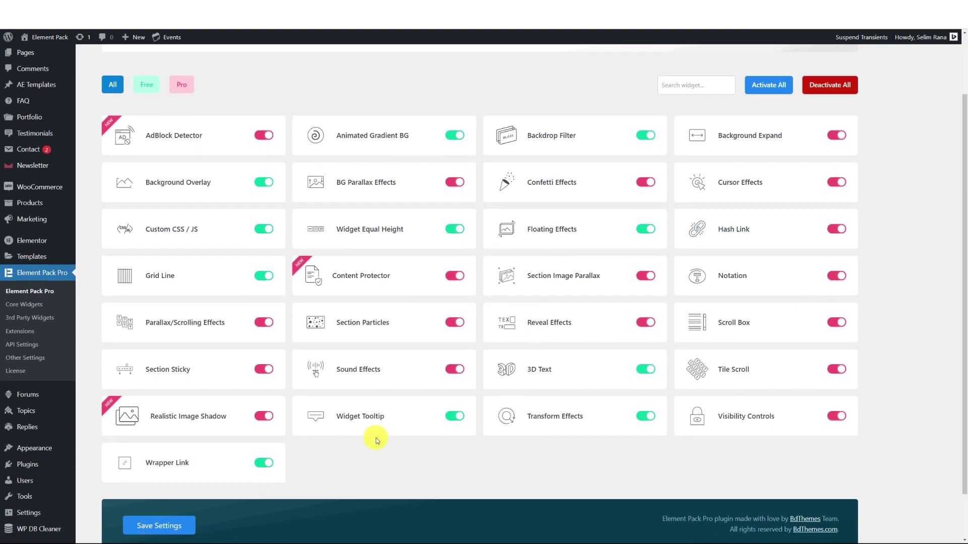
pyautogui.click(168, 528)
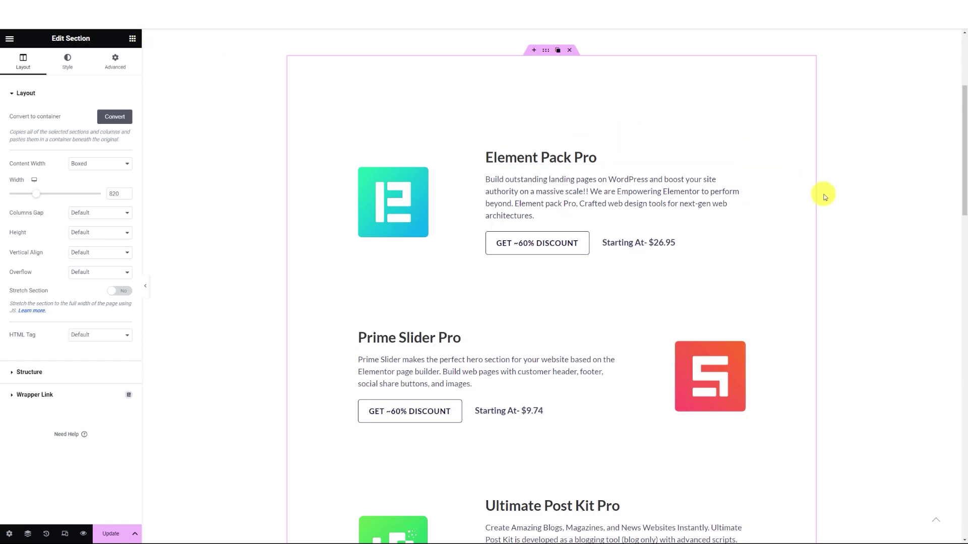
# Scroll the Elementor canvas down and back up to review the product sections.
pyautogui.scroll(-8, 823, 195)
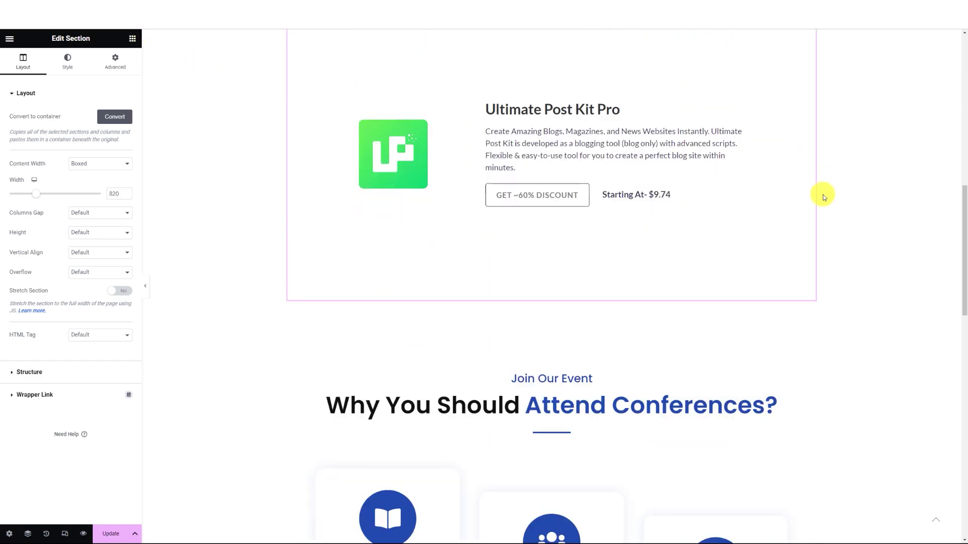
pyautogui.scroll(-7, 823, 195)
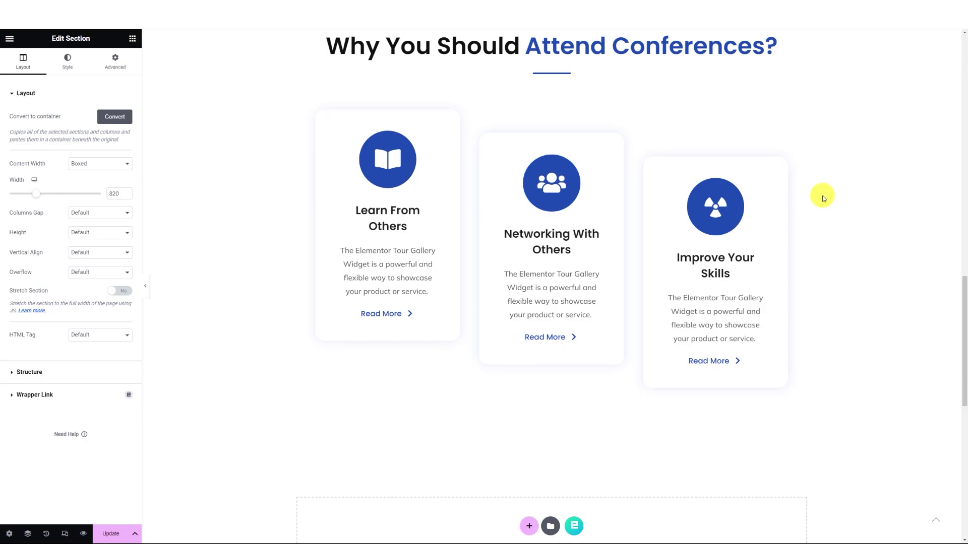
pyautogui.scroll(10, 823, 198)
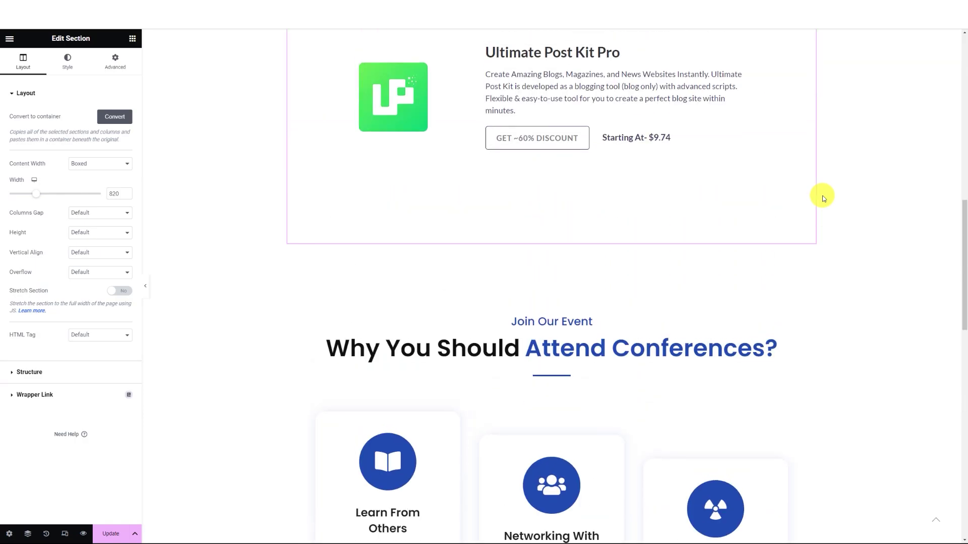
pyautogui.scroll(4, 823, 199)
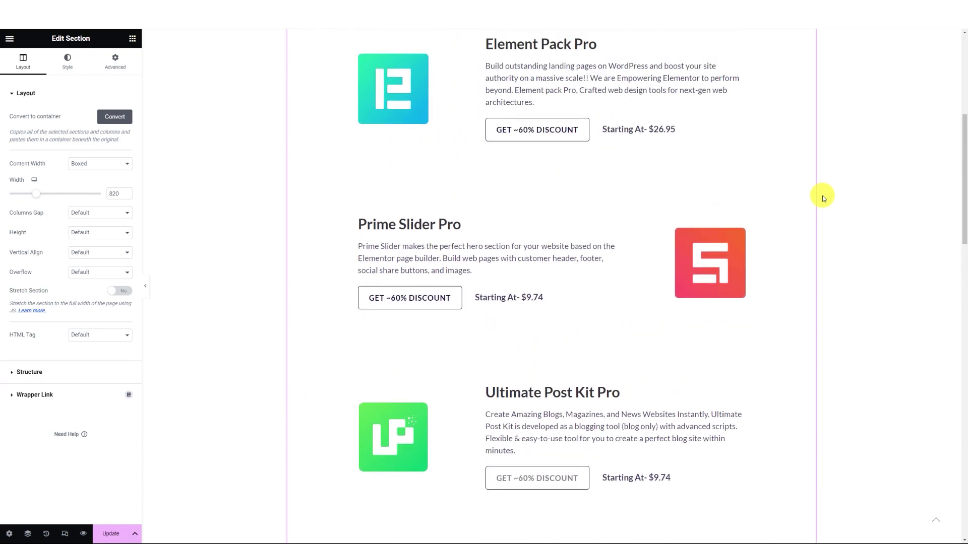
pyautogui.scroll(1, 823, 198)
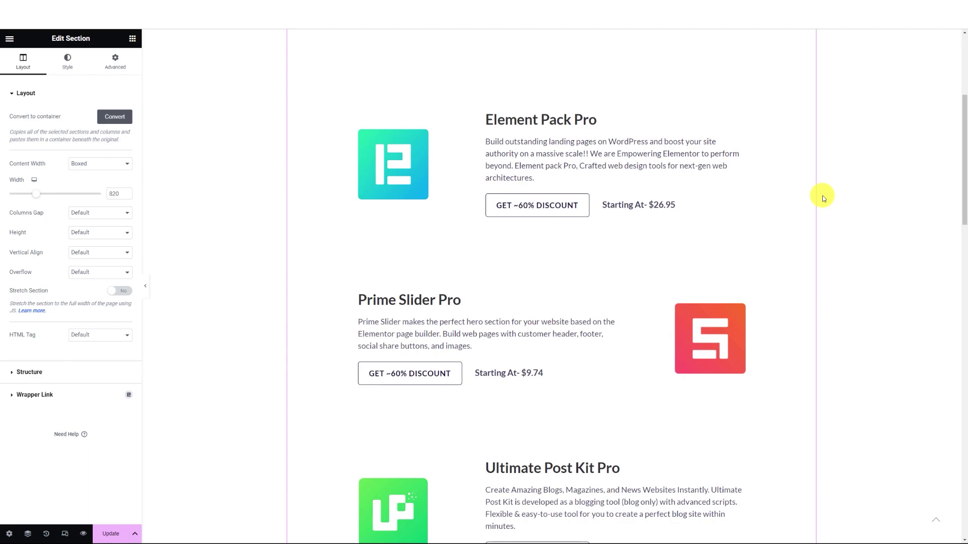
pyautogui.scroll(1, 823, 199)
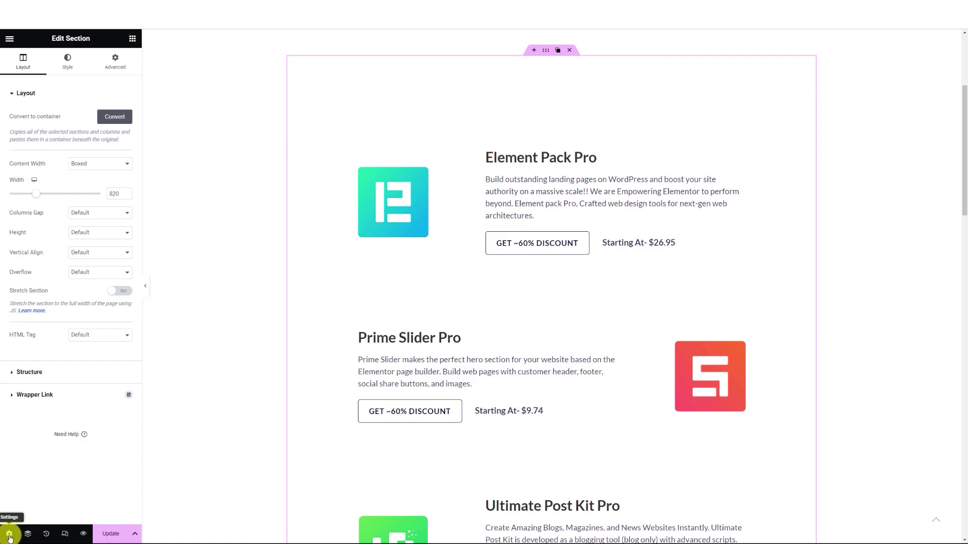
# Turn Hash Link on in the page settings and select the my-section container class to copy.
pyautogui.click(10, 535)
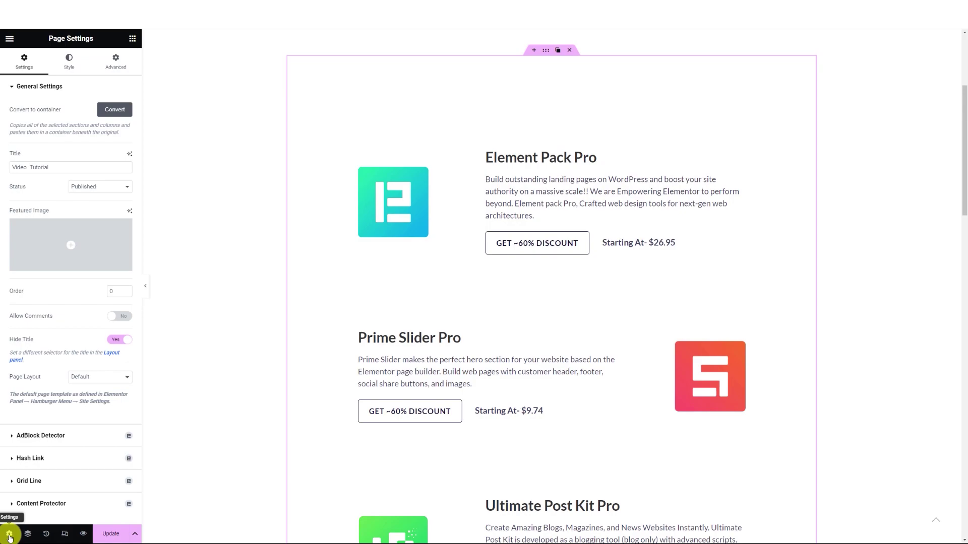
pyautogui.click(30, 458)
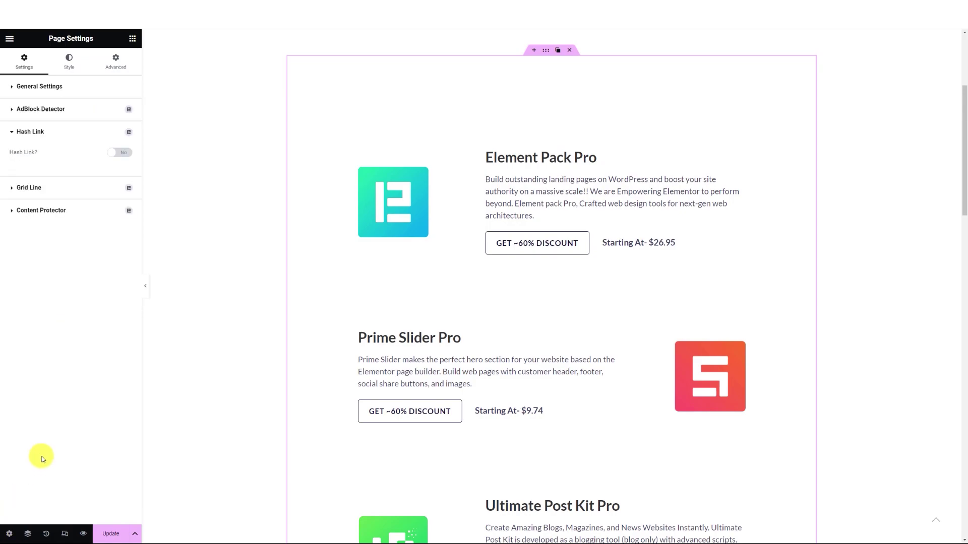
pyautogui.click(123, 153)
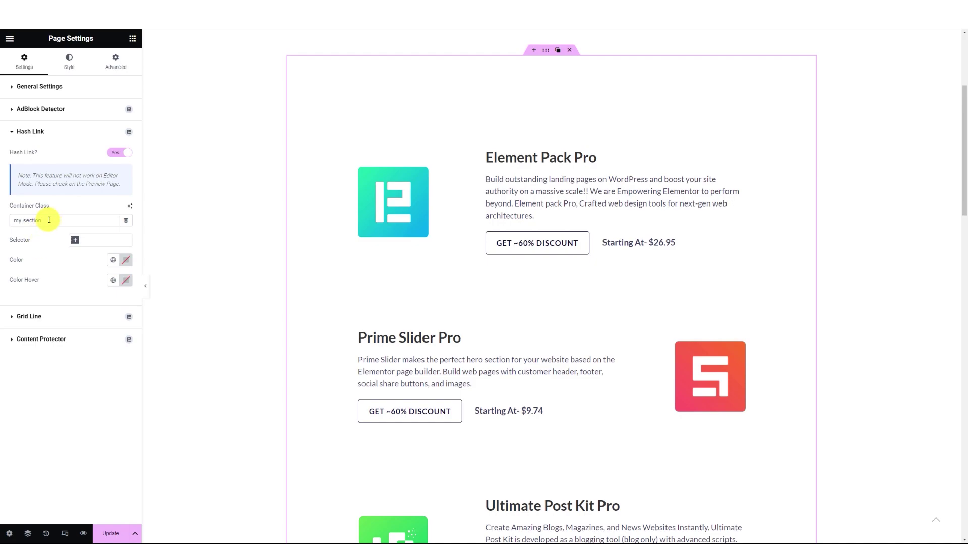
pyautogui.moveTo(49, 219); pyautogui.dragTo(13, 220)
pyautogui.hotkey('ctrl', 'c')
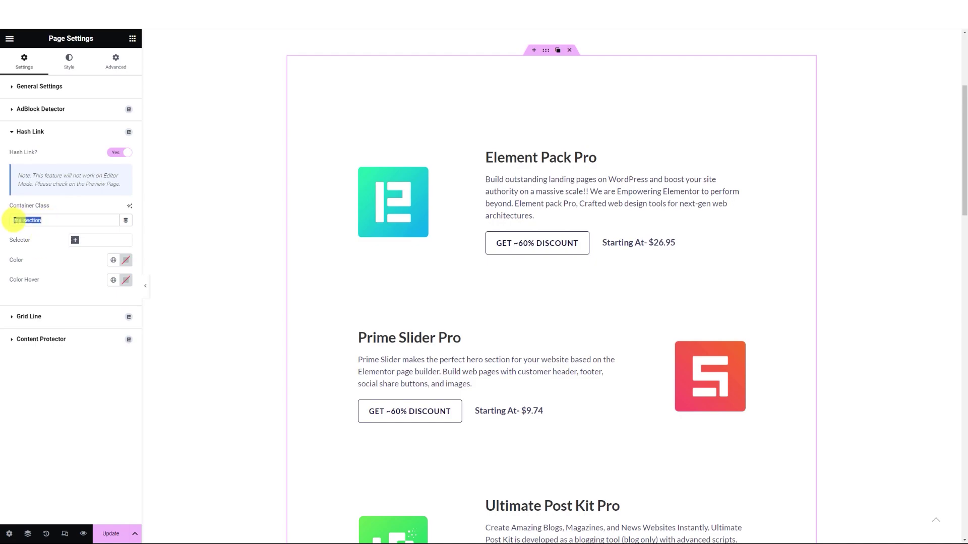
# Paste my-section into the product section's Advanced CSS Classes field.
pyautogui.click(546, 50)
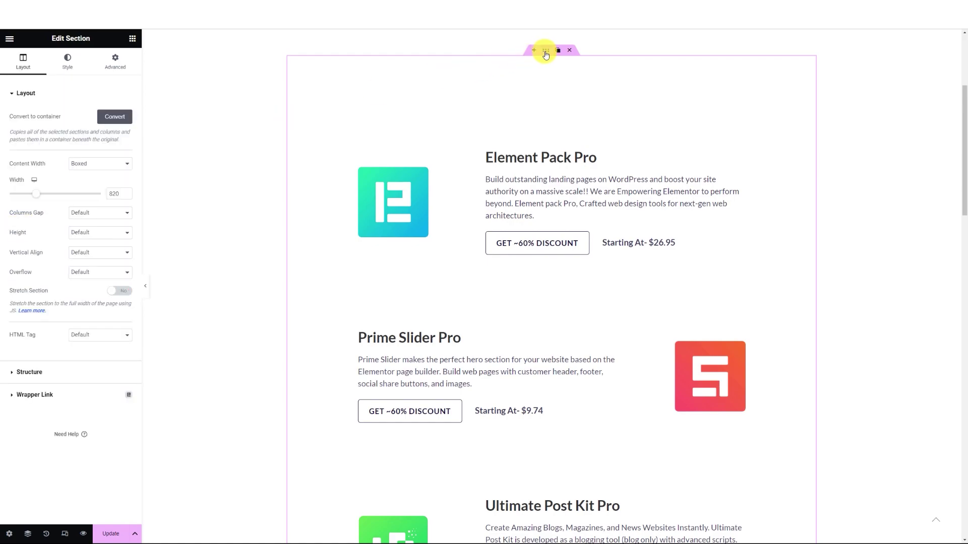
pyautogui.click(115, 60)
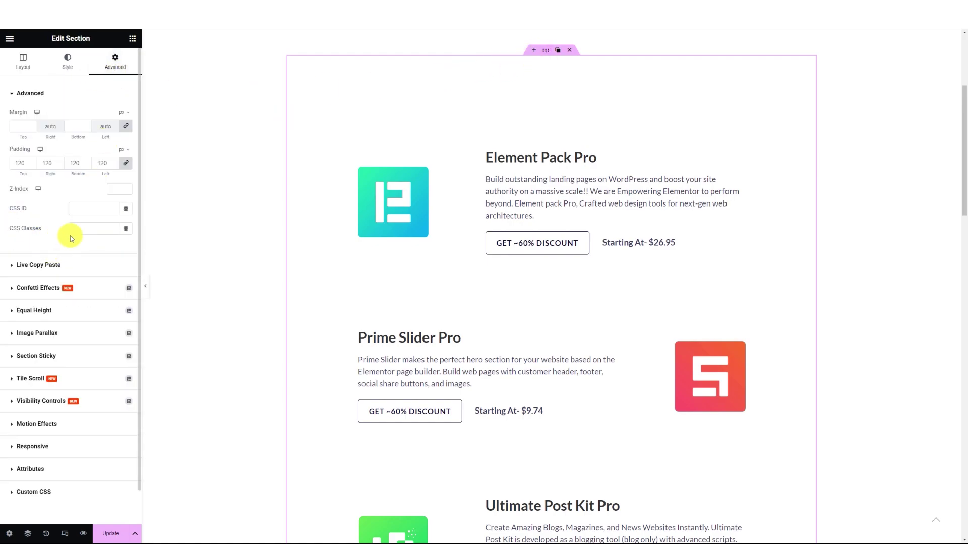
pyautogui.click(89, 230)
pyautogui.hotkey('ctrl', 'v')
pyautogui.click(85, 231)
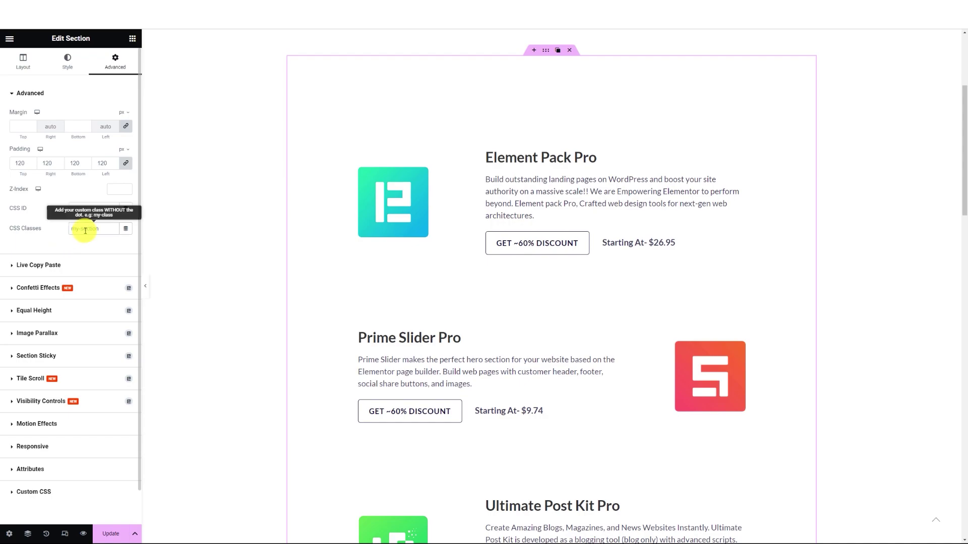
# Check that the Element Pack Pro, Prime Slider Pro and Ultimate Post Kit Pro headings use H2.
pyautogui.click(579, 158)
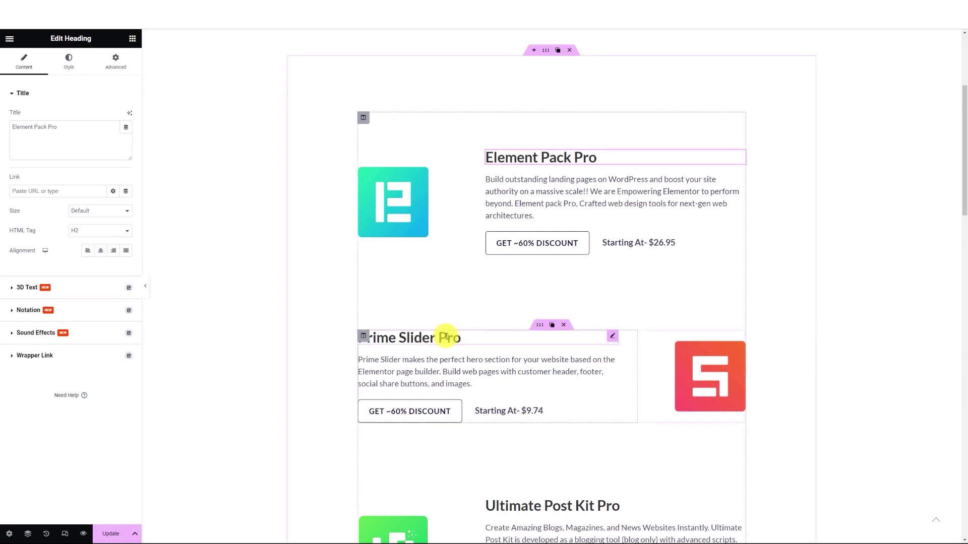
pyautogui.click(443, 337)
pyautogui.scroll(-2, 519, 426)
pyautogui.click(515, 424)
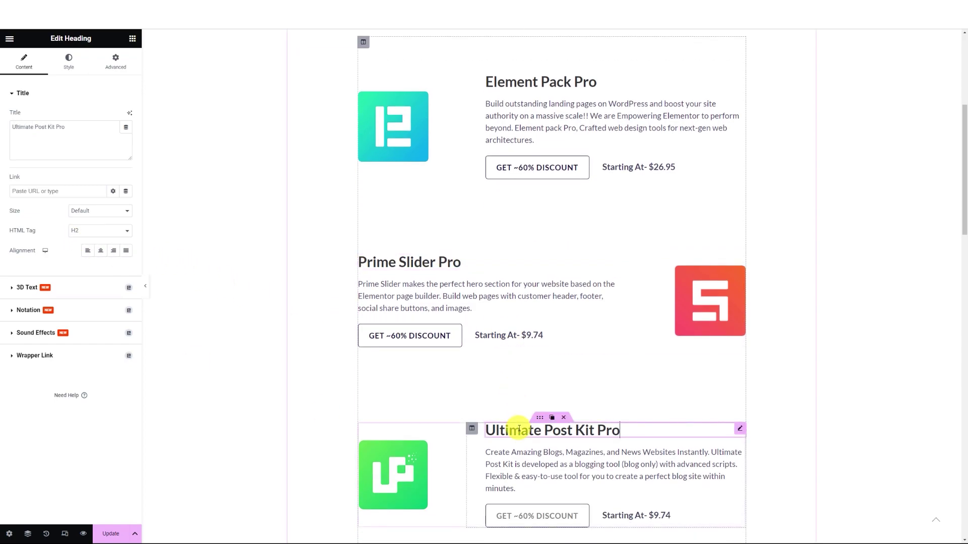
pyautogui.scroll(1, 534, 308)
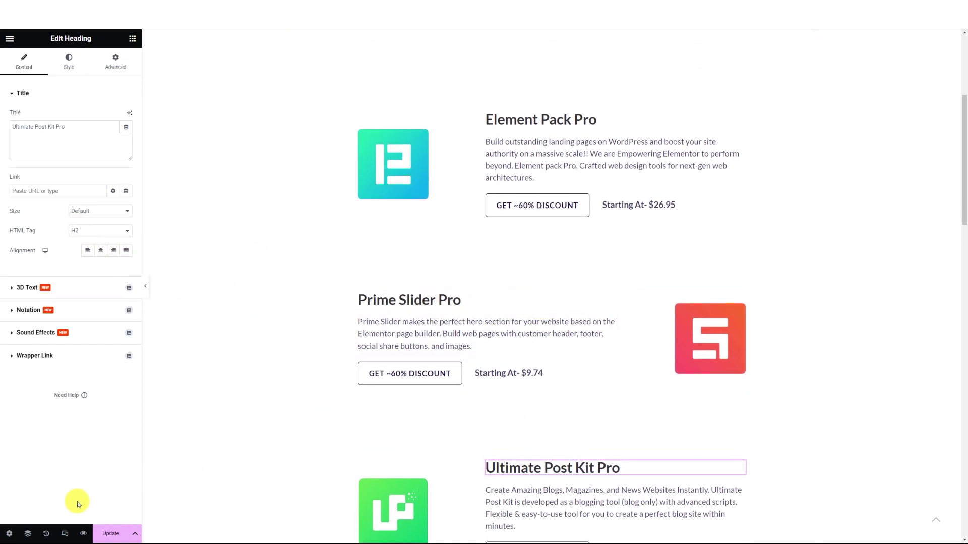
# Set the page's Hash Link selector to h2.
pyautogui.click(10, 534)
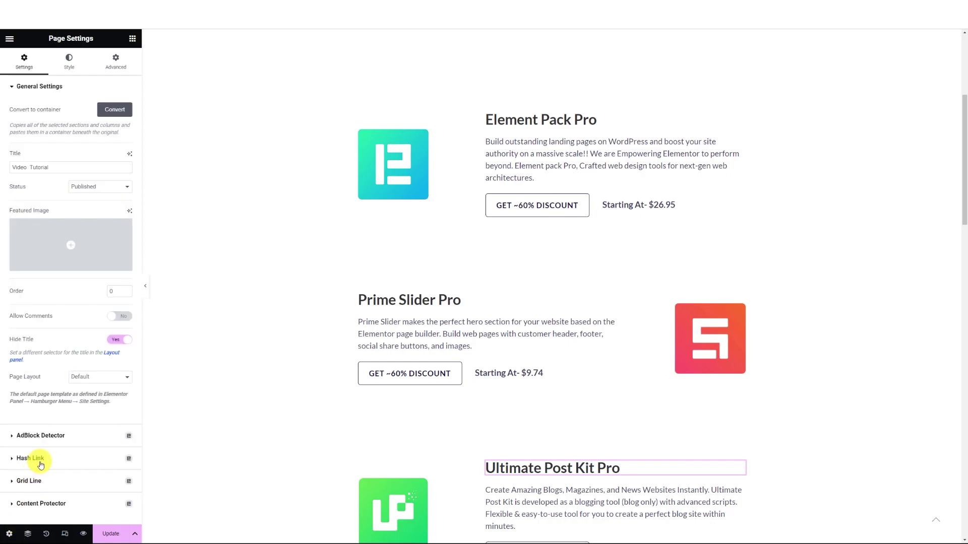
pyautogui.click(30, 458)
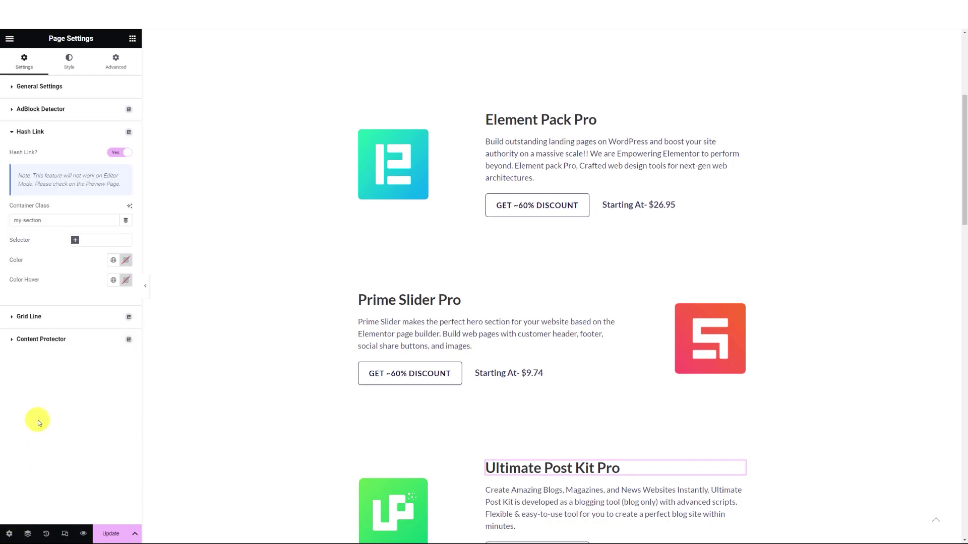
pyautogui.click(74, 242)
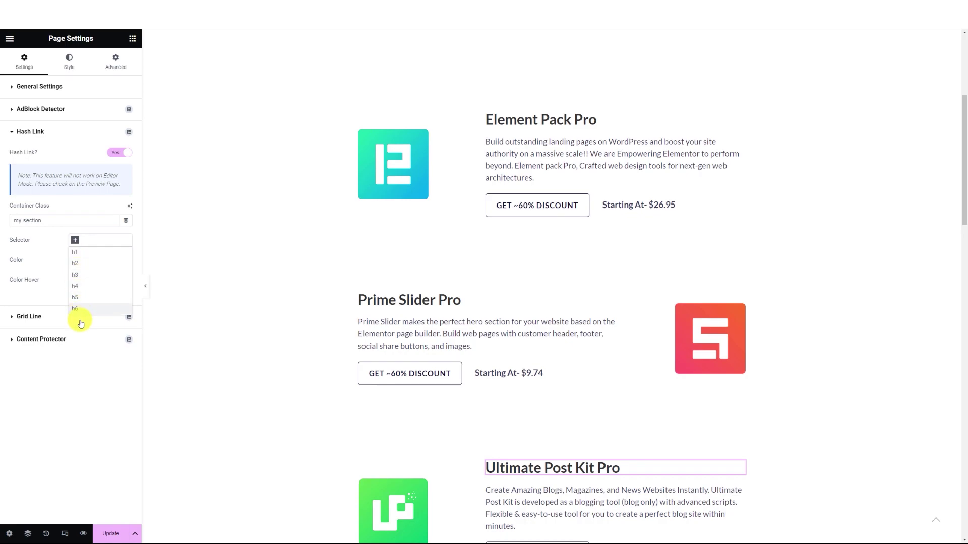
pyautogui.click(83, 266)
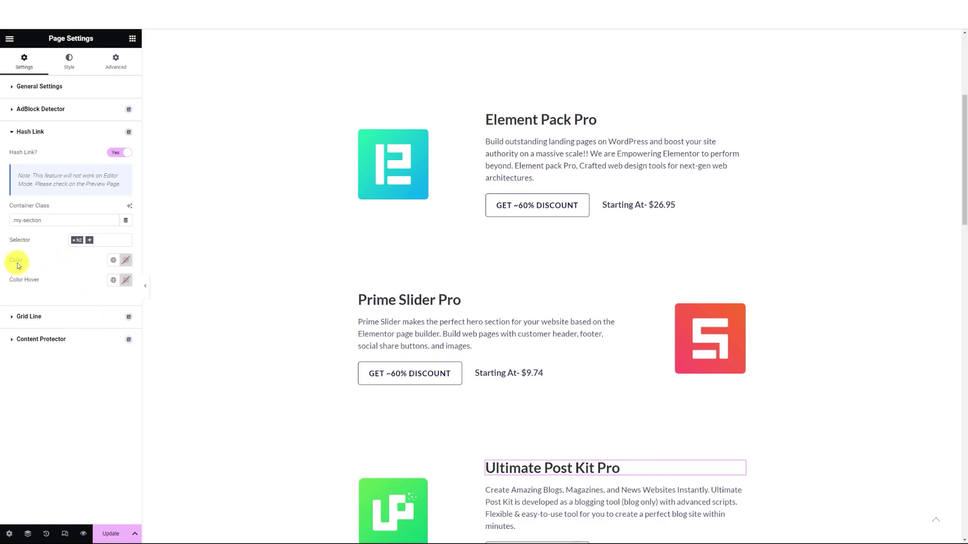
# Make hash links green with a darker green hover colour, and save with Update.
pyautogui.click(126, 262)
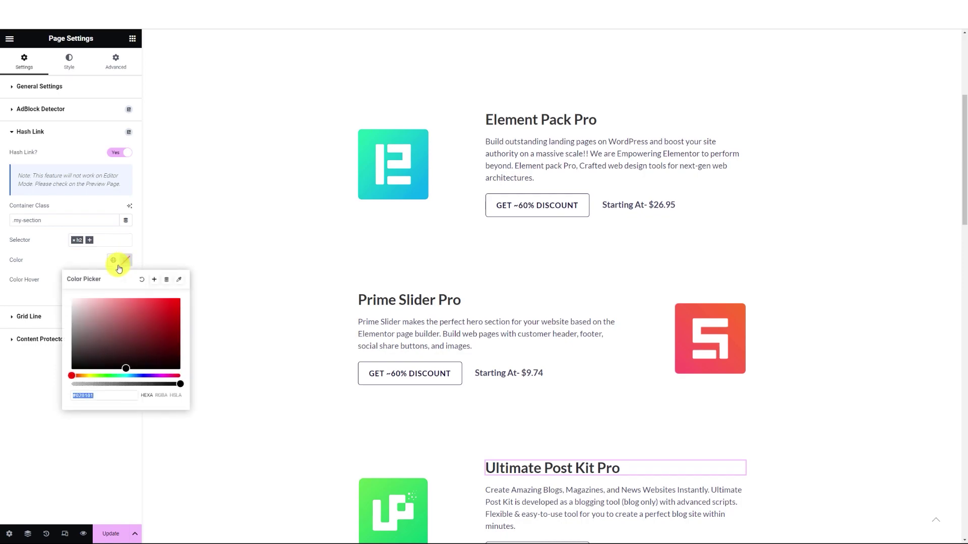
pyautogui.moveTo(110, 375); pyautogui.dragTo(115, 375)
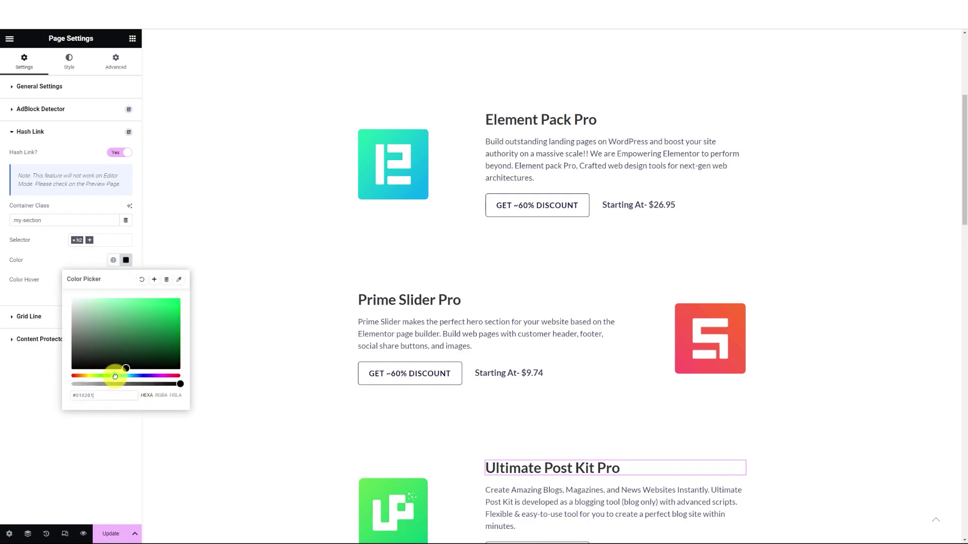
pyautogui.click(175, 328)
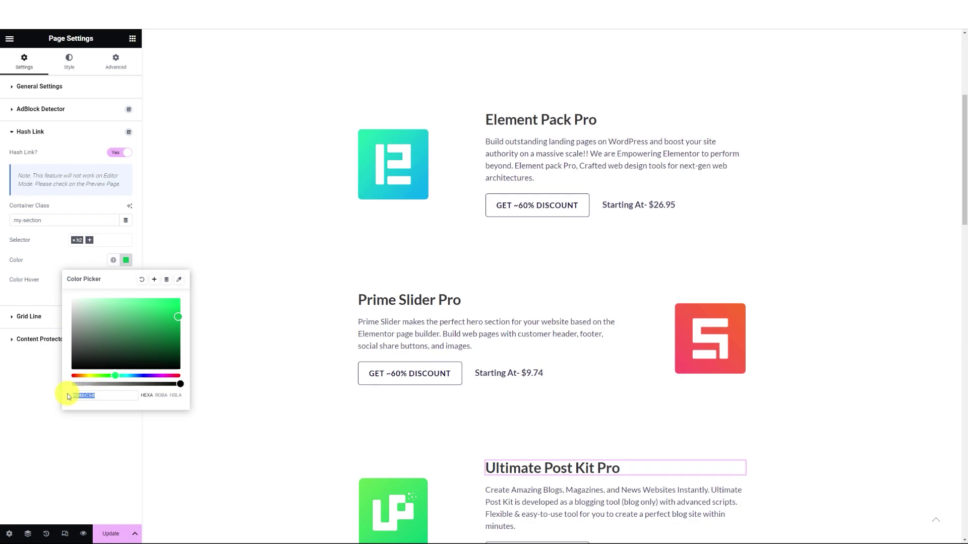
pyautogui.click(58, 264)
pyautogui.click(128, 285)
pyautogui.click(176, 324)
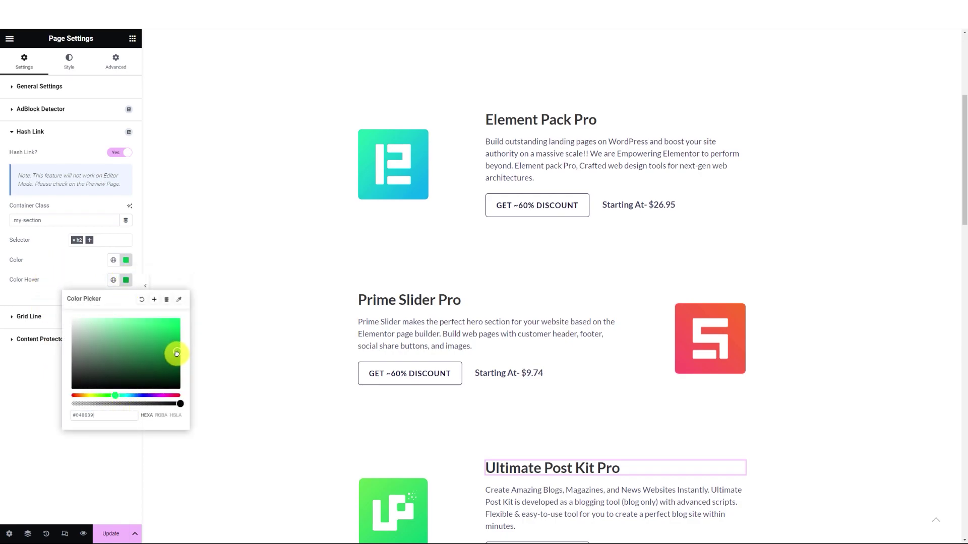
pyautogui.click(36, 294)
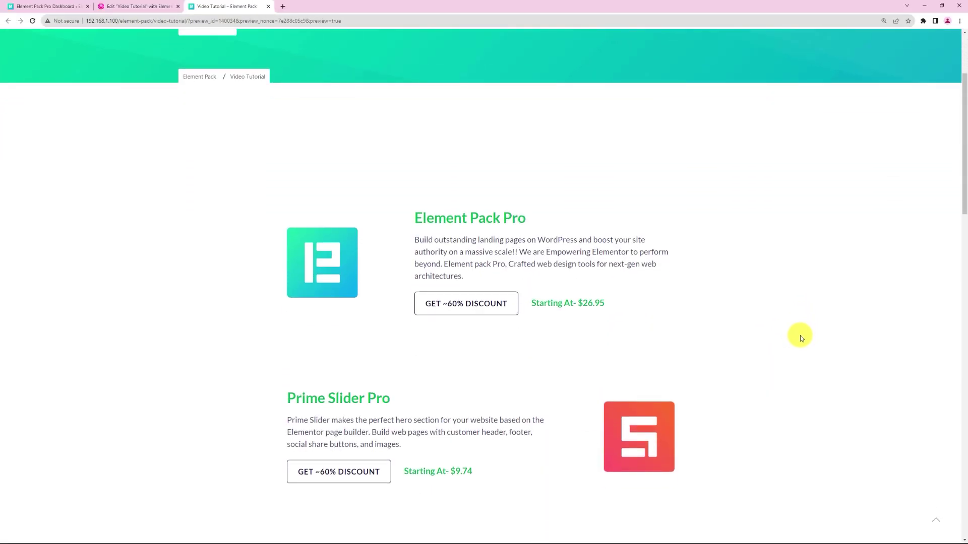
pyautogui.scroll(-1, 798, 337)
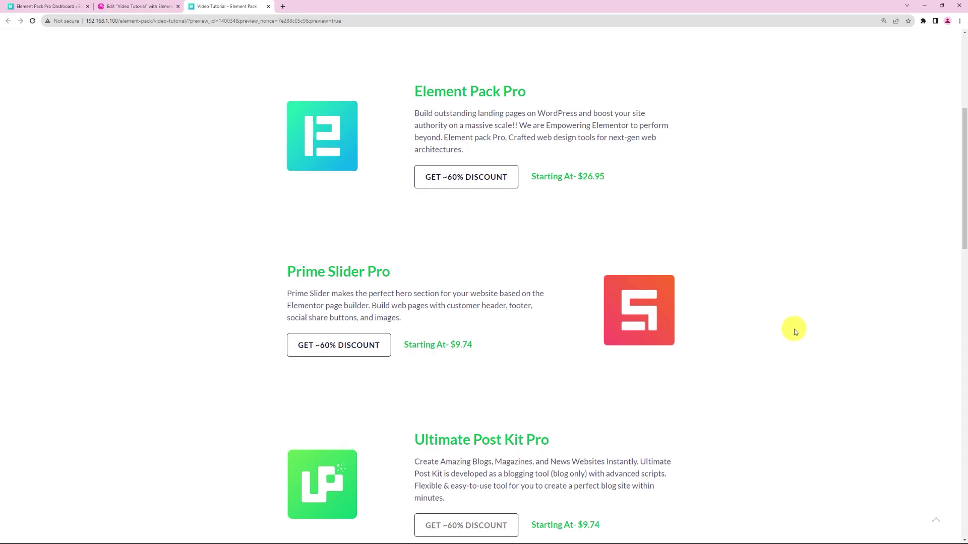
# Follow the green Element Pack Pro heading and scroll the preview to confirm section hashes.
pyautogui.click(474, 92)
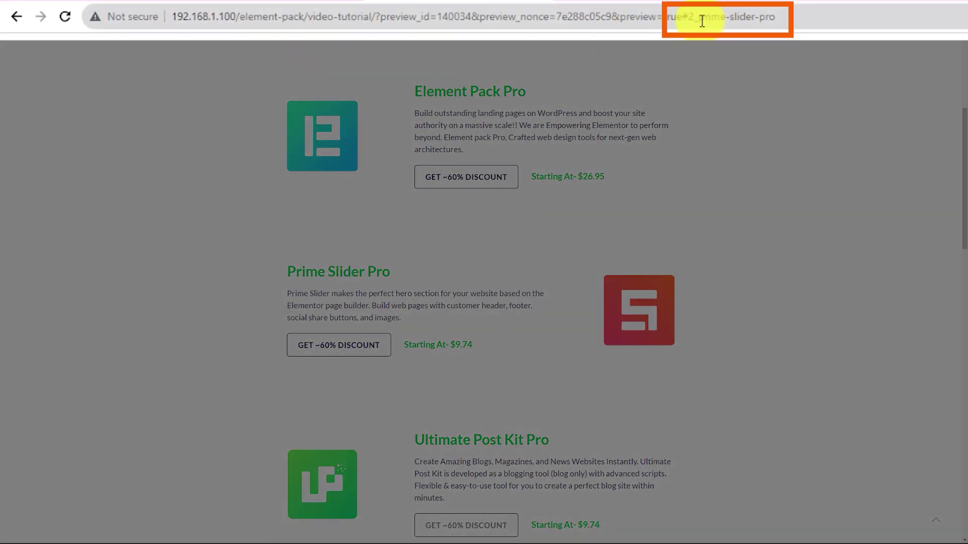
pyautogui.scroll(-2, 479, 359)
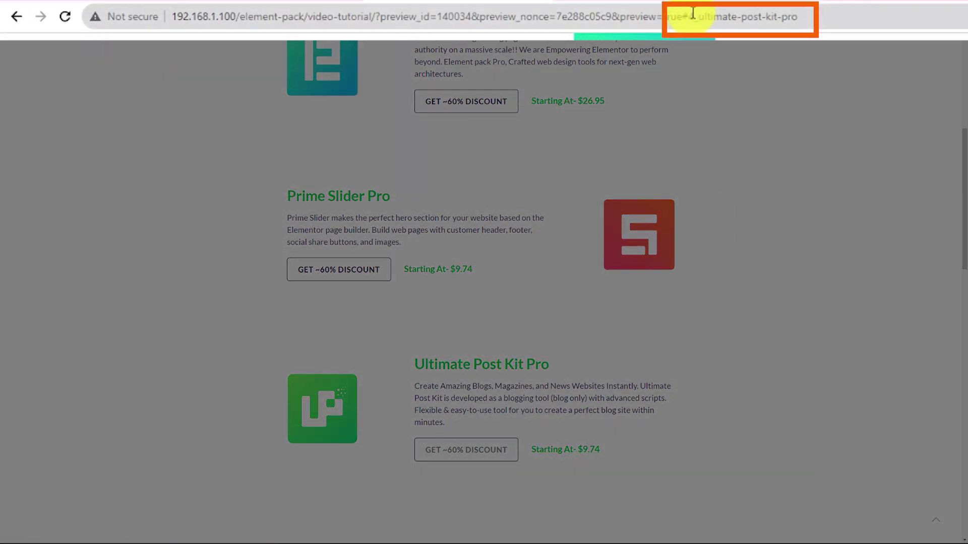
pyautogui.scroll(-3, 688, 329)
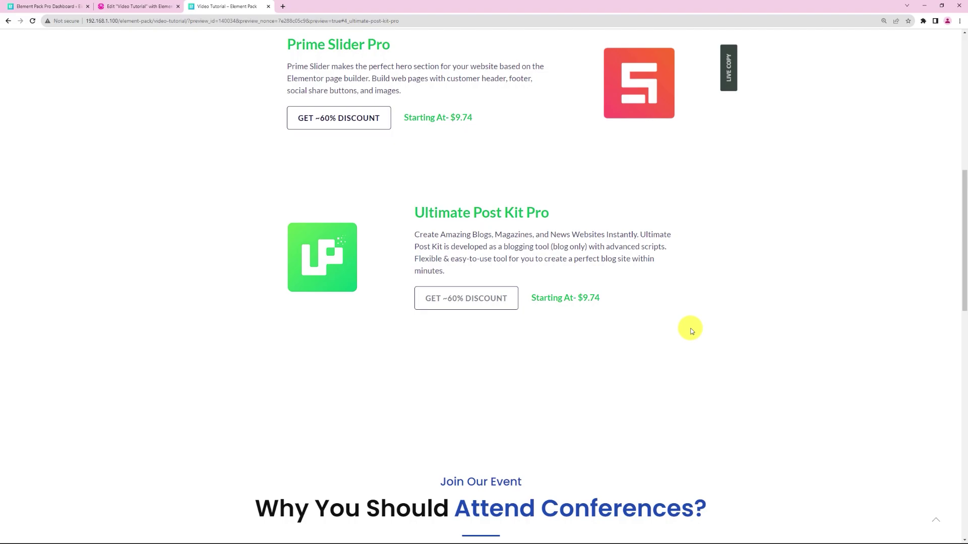
pyautogui.scroll(-2, 691, 330)
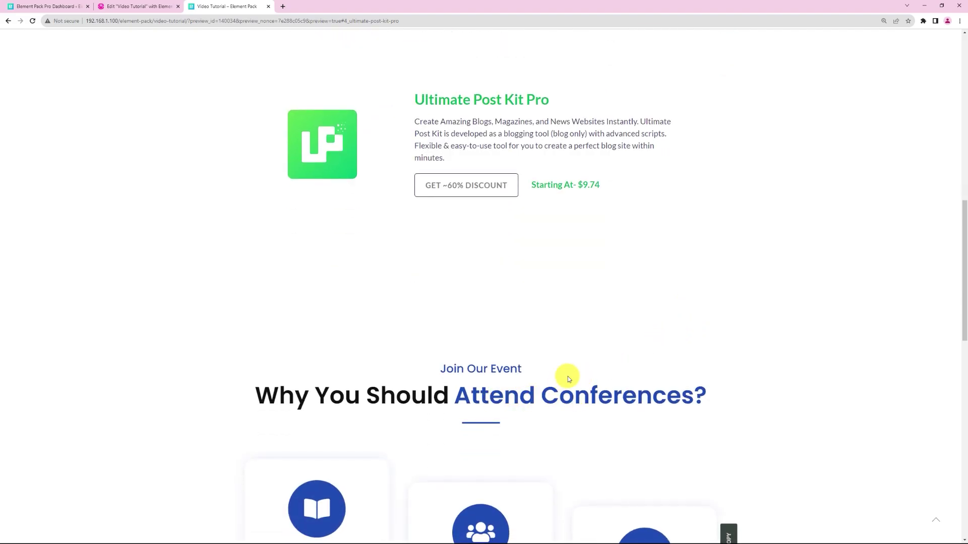
pyautogui.scroll(6, 676, 329)
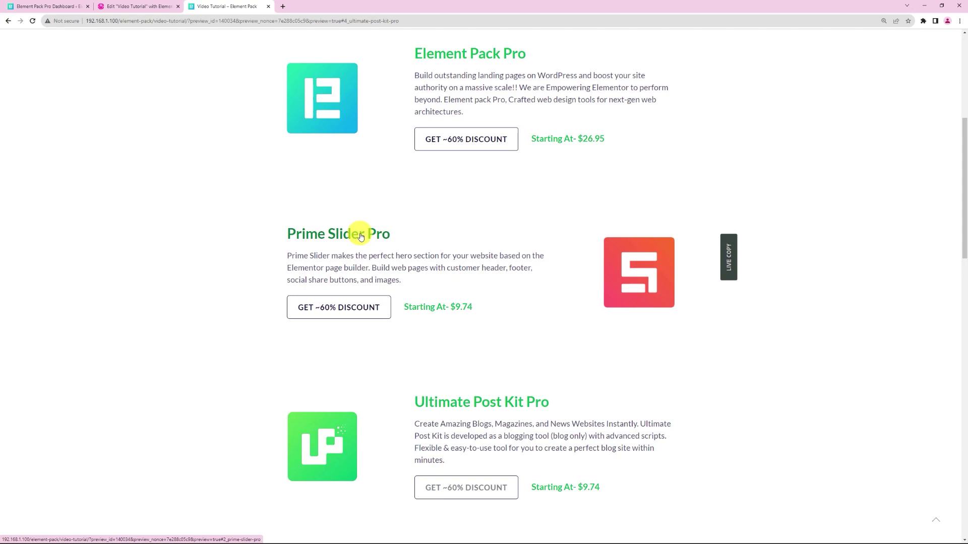
# Open the copied #2_prime-slider-pro link in a new tab, landing on Prime Slider Pro.
pyautogui.click(406, 21)
pyautogui.hotkey('ctrl', 'c')
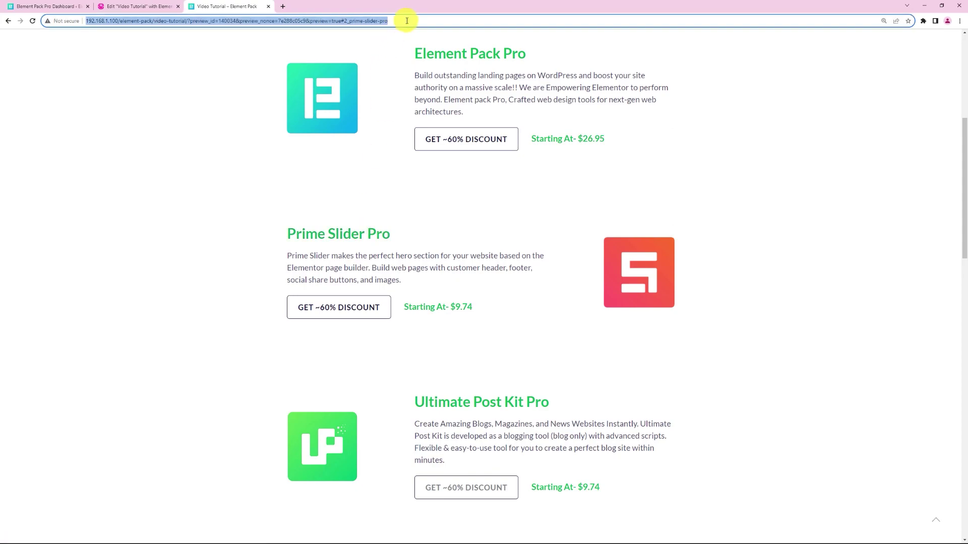
pyautogui.click(285, 6)
pyautogui.hotkey('ctrl', 'v')
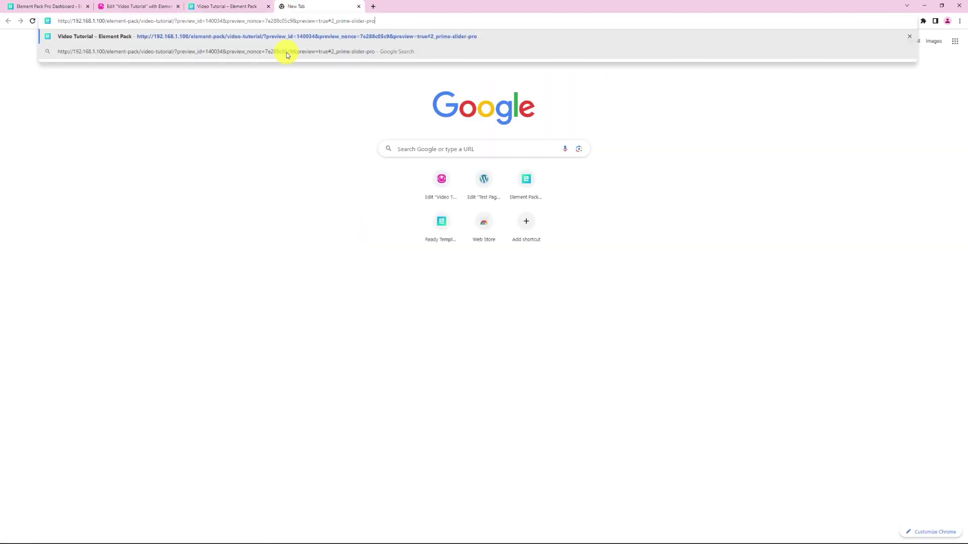
pyautogui.press('Return')
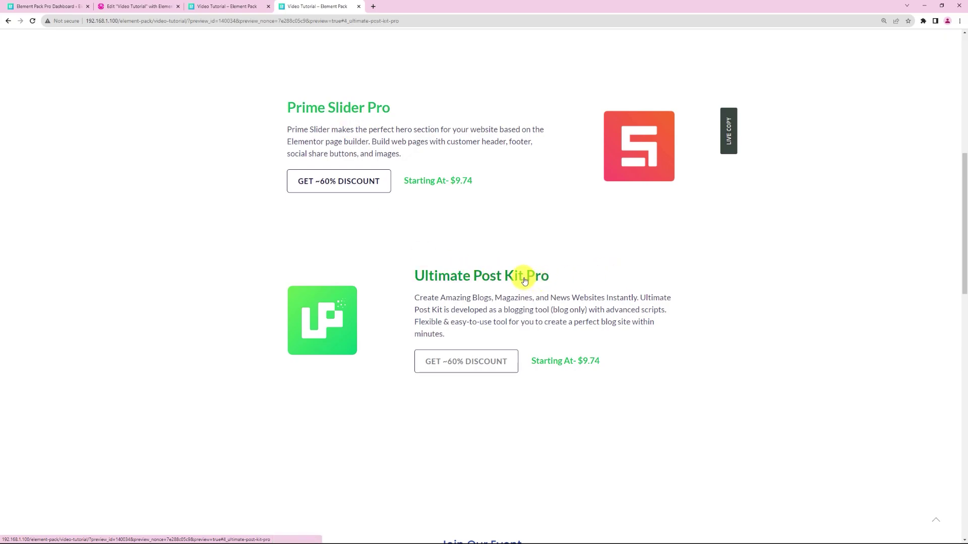
# Open the #4_ultimate-post-kit-pro link in another new tab to jump to that section.
pyautogui.click(416, 20)
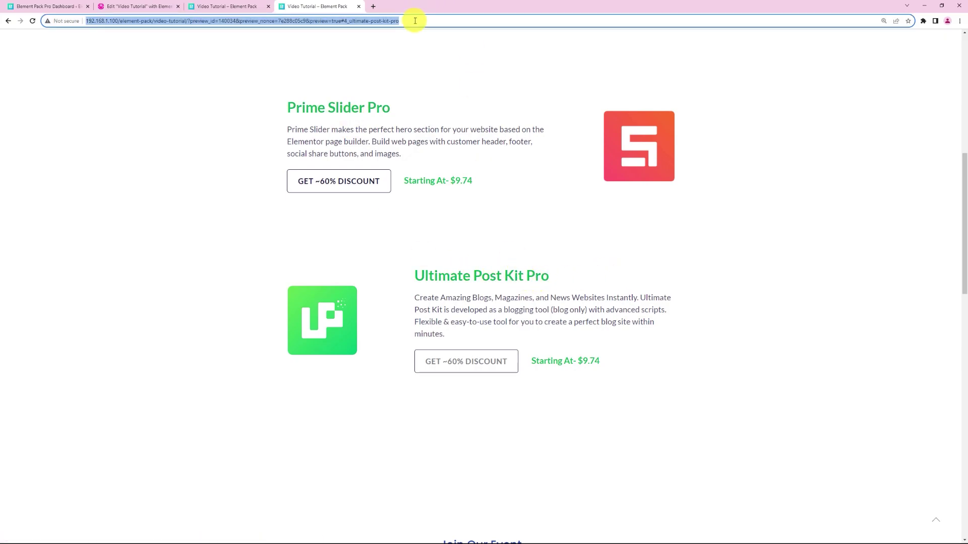
pyautogui.click(373, 6)
pyautogui.hotkey('ctrl', 'v')
pyautogui.press('Return')
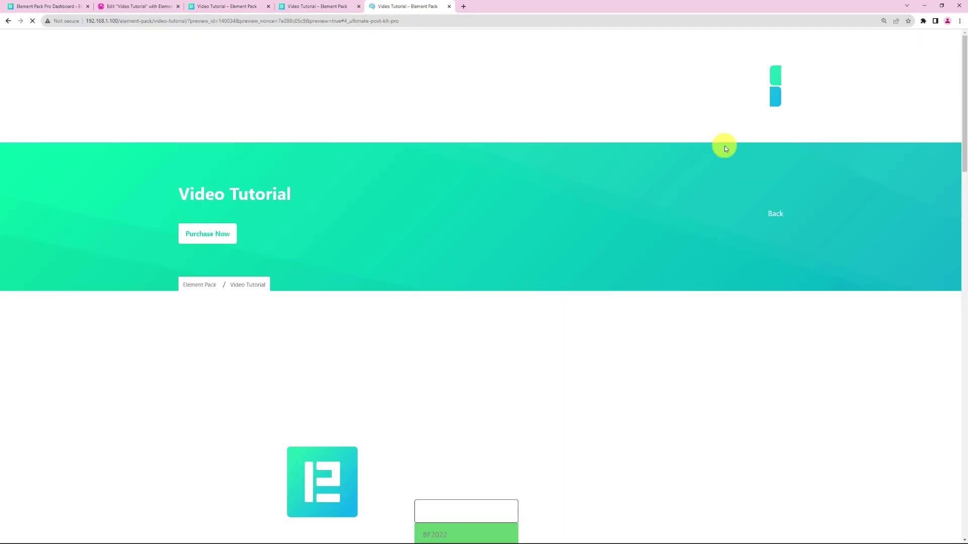